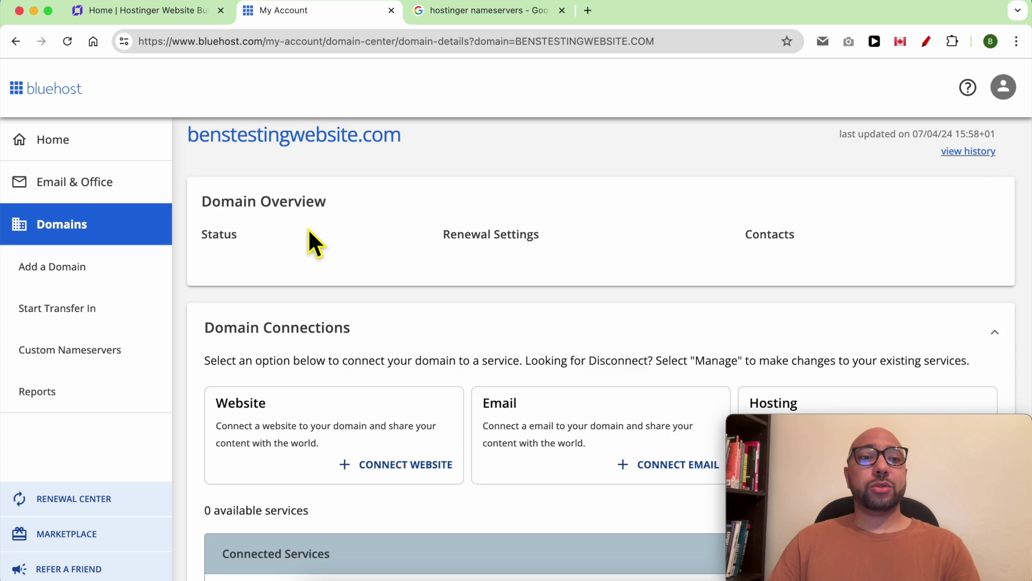
{"action": "scroll", "coordinate": [409, 252], "scroll_direction": "down", "scroll_amount": 2}
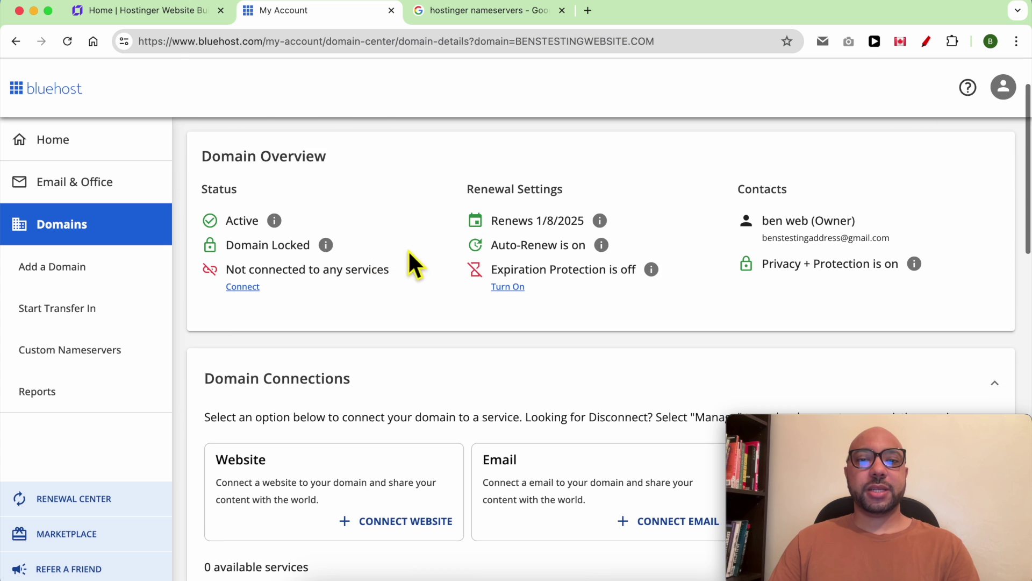
{"action": "scroll", "coordinate": [418, 280], "scroll_direction": "down", "scroll_amount": 5}
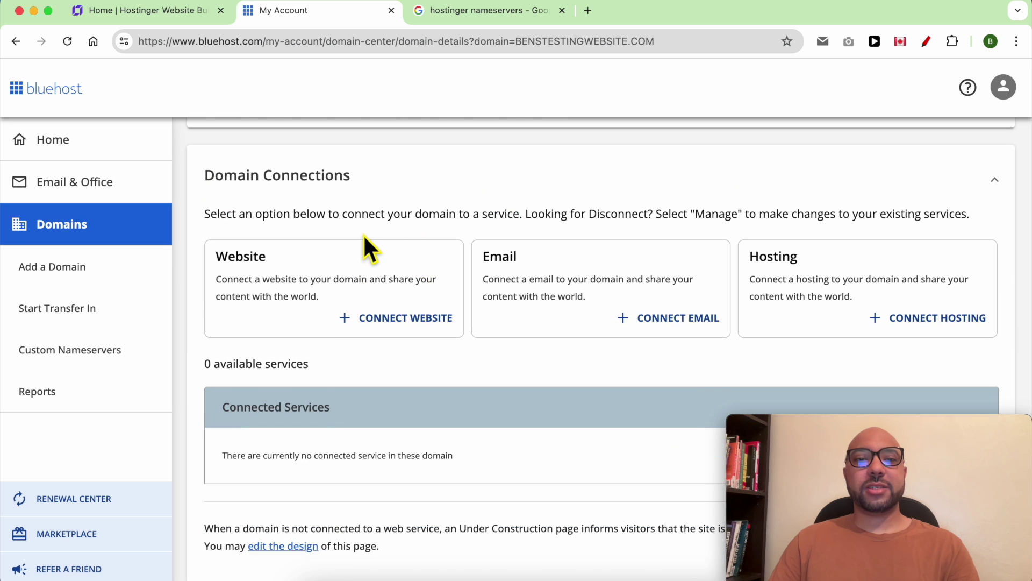
{"action": "scroll", "coordinate": [363, 234], "scroll_direction": "down", "scroll_amount": 5}
{"action": "scroll", "coordinate": [423, 281], "scroll_direction": "down", "scroll_amount": 3}
{"action": "scroll", "coordinate": [423, 278], "scroll_direction": "down", "scroll_amount": 3}
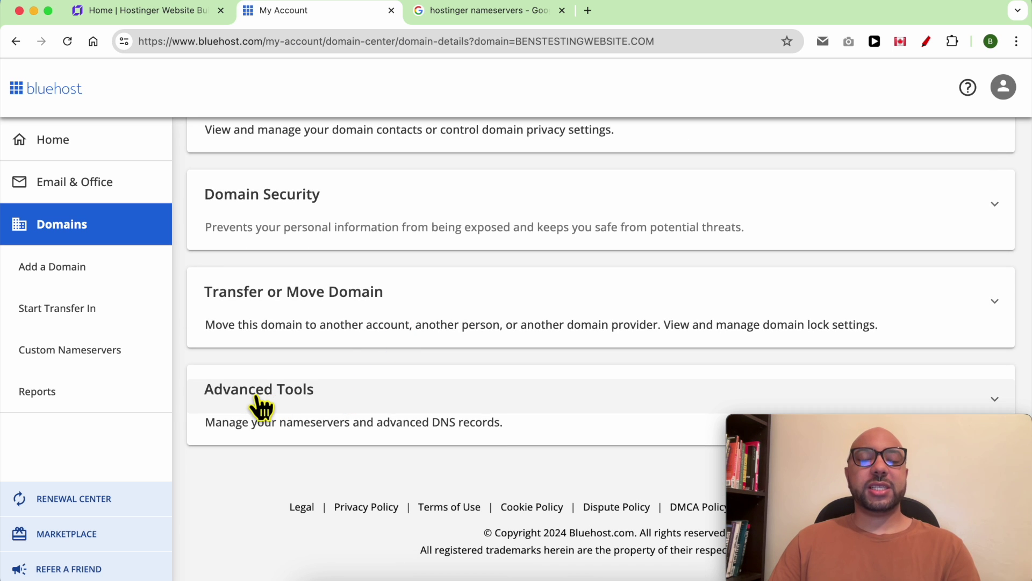
Expand the domain's Advanced Tools to reveal its current register.com nameservers.
{"action": "left_click", "coordinate": [335, 397]}
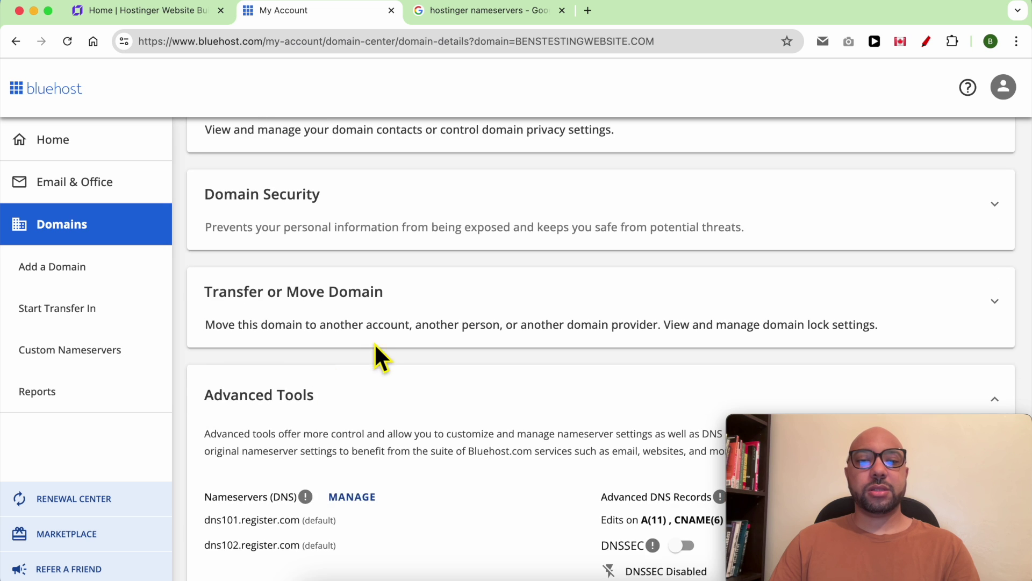
{"action": "scroll", "coordinate": [379, 355], "scroll_direction": "down", "scroll_amount": 2}
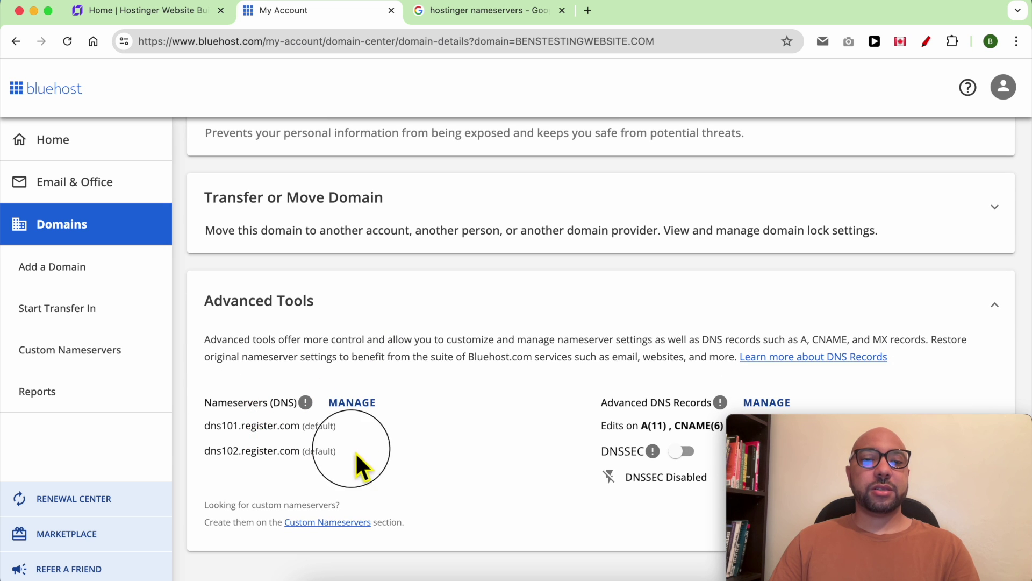
{"action": "left_click_drag", "start_coordinate": [357, 456], "coordinate": [207, 428]}
{"action": "left_click", "coordinate": [370, 439]}
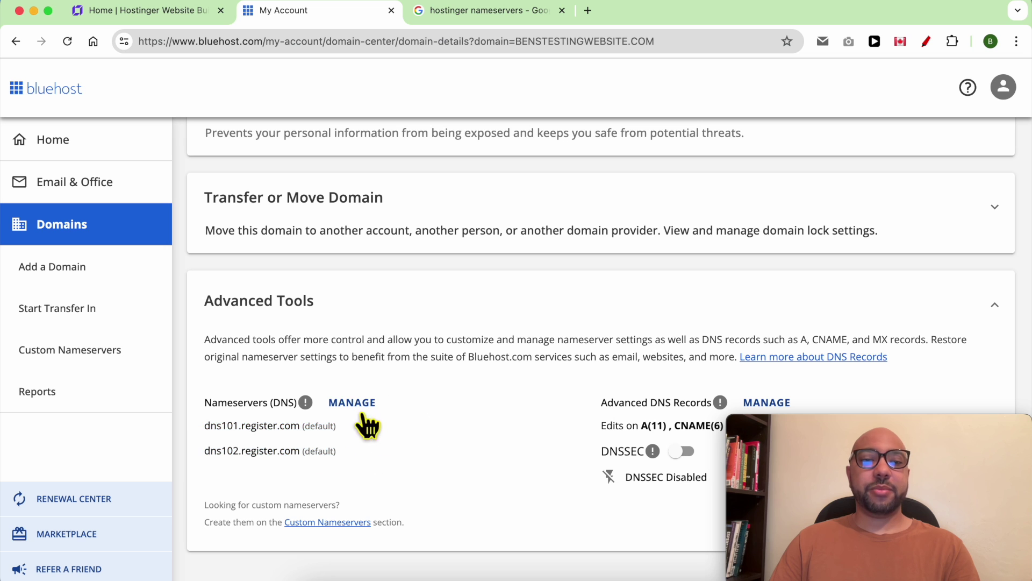
Copy ns1.dns-parking.com from the Hostinger nameserver search results.
{"action": "key", "text": "ctrl+Tab"}
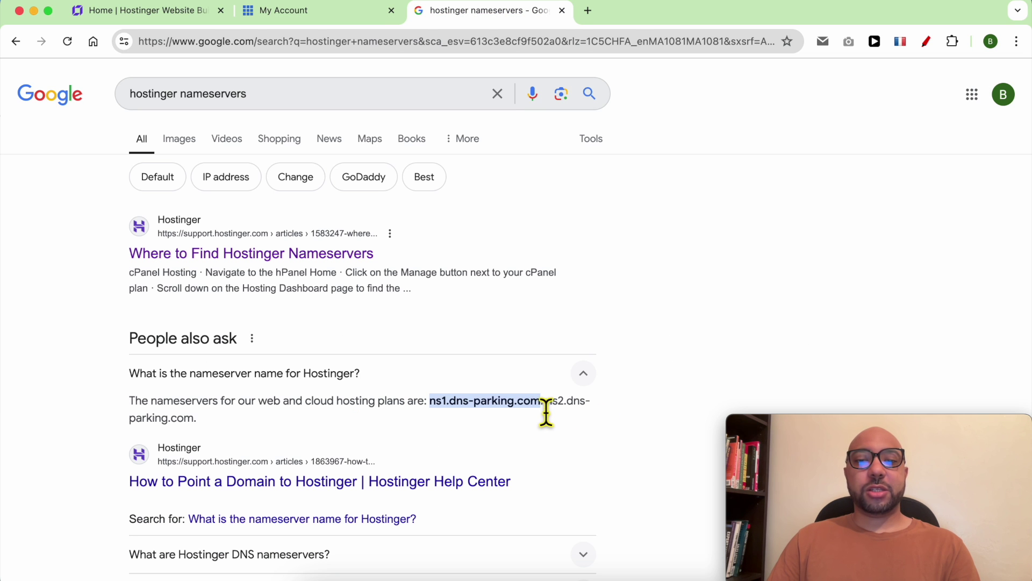
{"action": "left_click_drag", "start_coordinate": [546, 412], "coordinate": [441, 415]}
{"action": "right_click", "coordinate": [440, 415]}
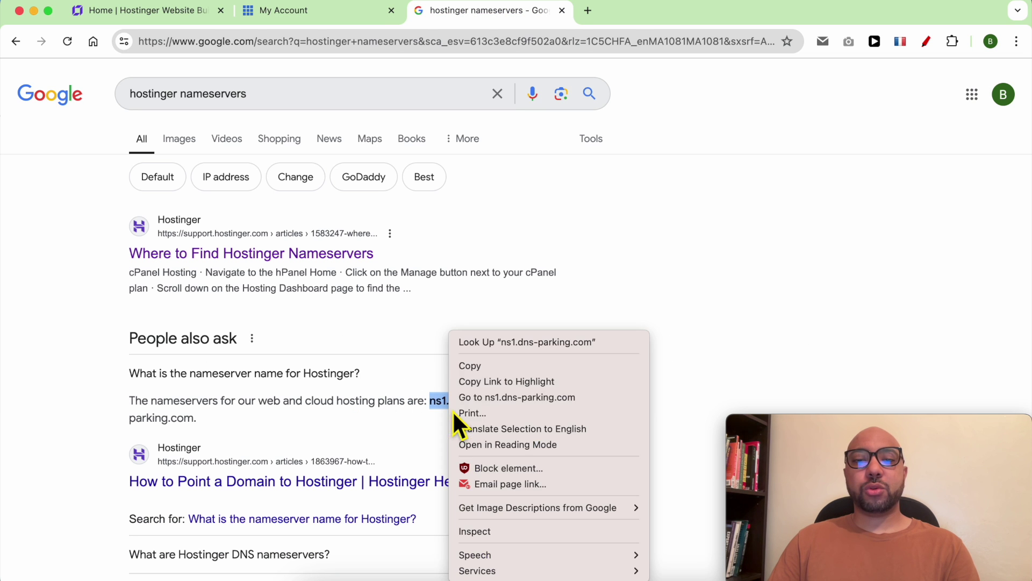
{"action": "left_click", "coordinate": [480, 372]}
Replace Bluehost's first nameserver with ns1.dns-parking.com in the nameserver edit form.
{"action": "left_click", "coordinate": [356, 12]}
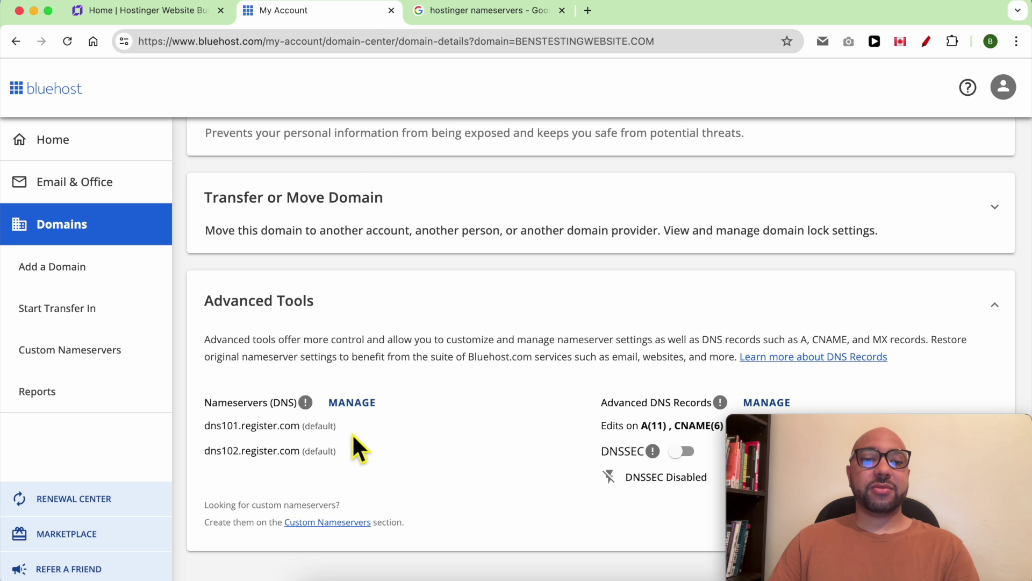
{"action": "left_click", "coordinate": [352, 401]}
{"action": "left_click", "coordinate": [625, 481]}
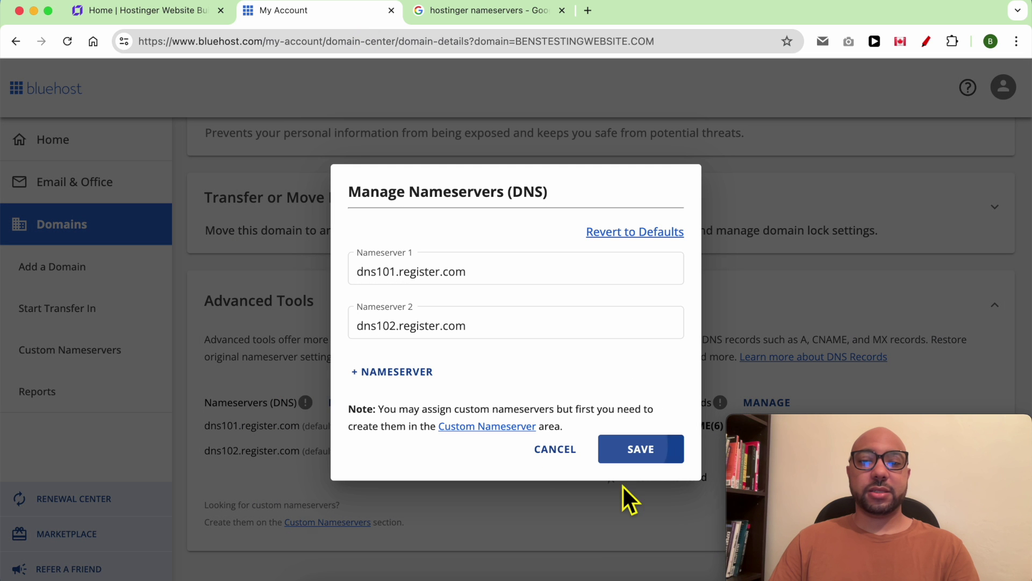
{"action": "left_click", "coordinate": [466, 284]}
{"action": "triple_click", "coordinate": [465, 284]}
{"action": "key", "text": "super+v"}
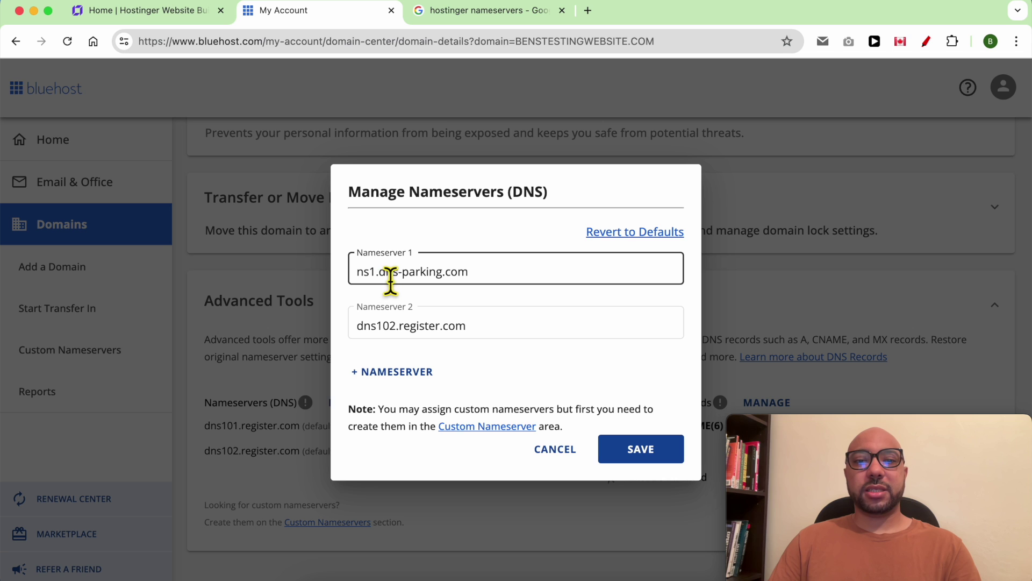
Set the second nameserver to ns2.dns-parking.com copied from Hostinger, and save.
{"action": "left_click", "coordinate": [479, 332]}
{"action": "left_click", "coordinate": [521, 17]}
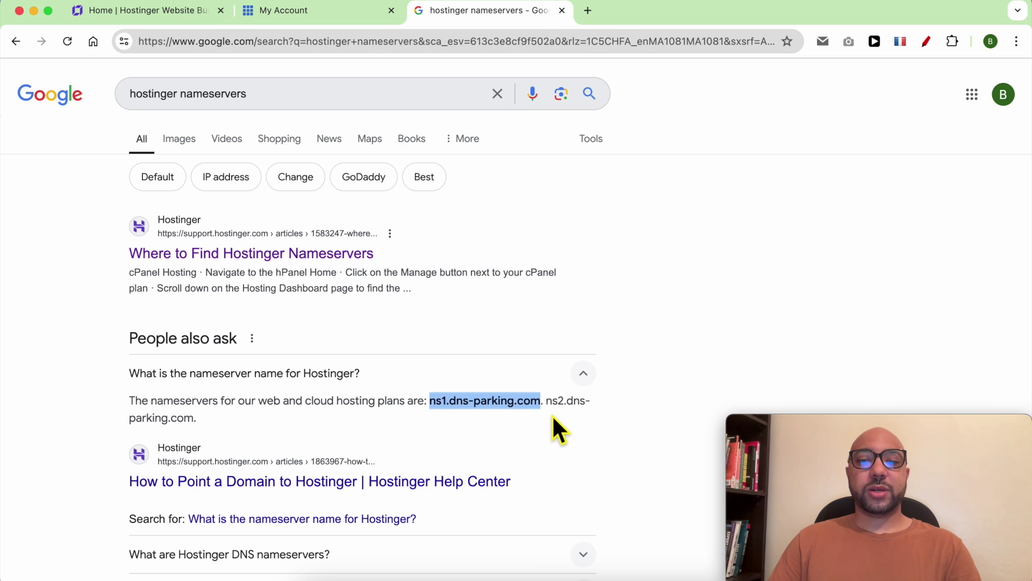
{"action": "left_click_drag", "start_coordinate": [553, 416], "coordinate": [289, 427]}
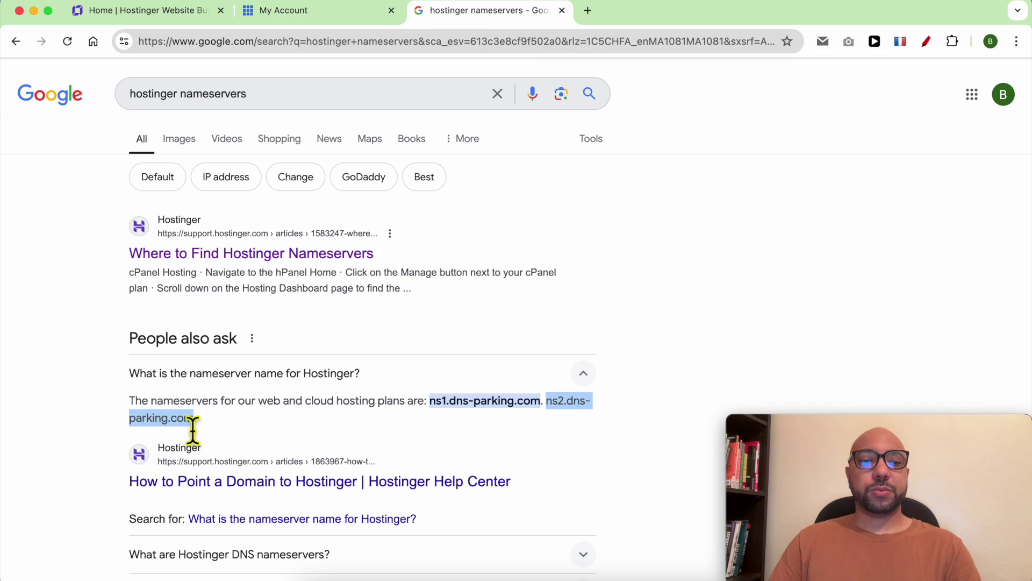
{"action": "right_click", "coordinate": [196, 427]}
{"action": "left_click", "coordinate": [218, 368]}
{"action": "left_click", "coordinate": [330, 16]}
{"action": "key", "text": "super+a"}
{"action": "key", "text": "super+v"}
{"action": "left_click", "coordinate": [635, 450]}
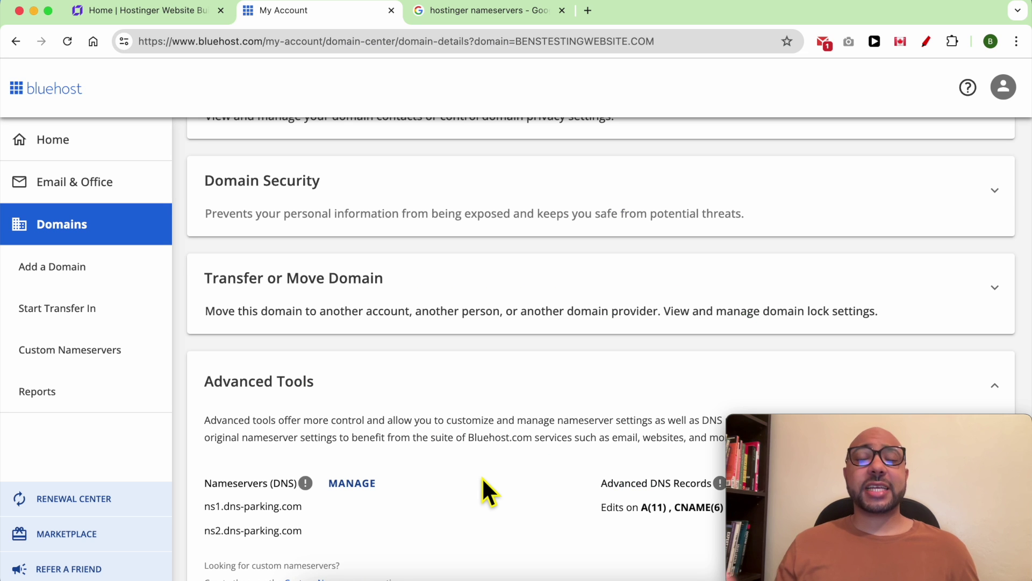